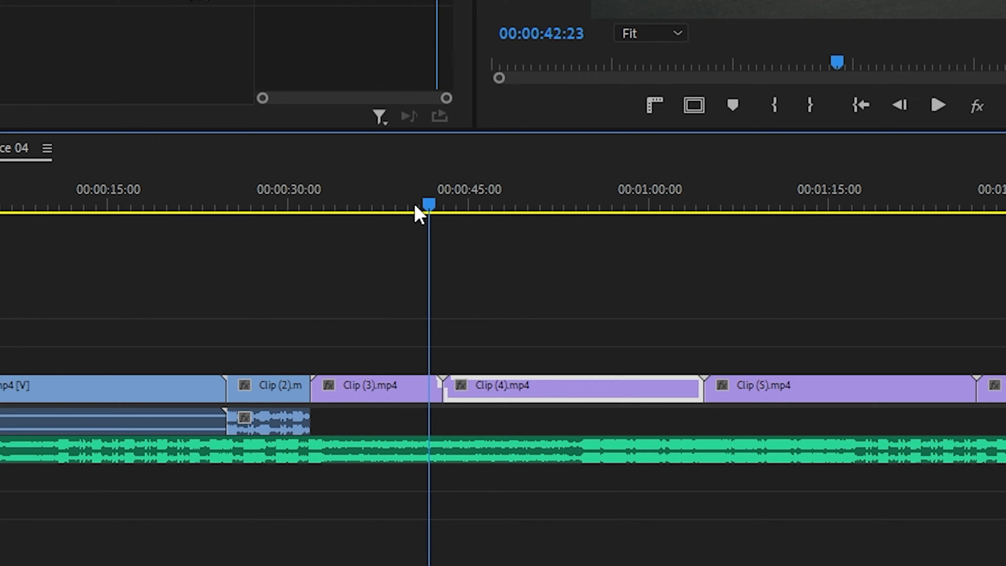
Scrub the playhead through Sequence 04 and park it at the start of Clip (3), at 00:00:31:23
drag(416, 207, 667, 207)
drag(295, 216, 586, 210)
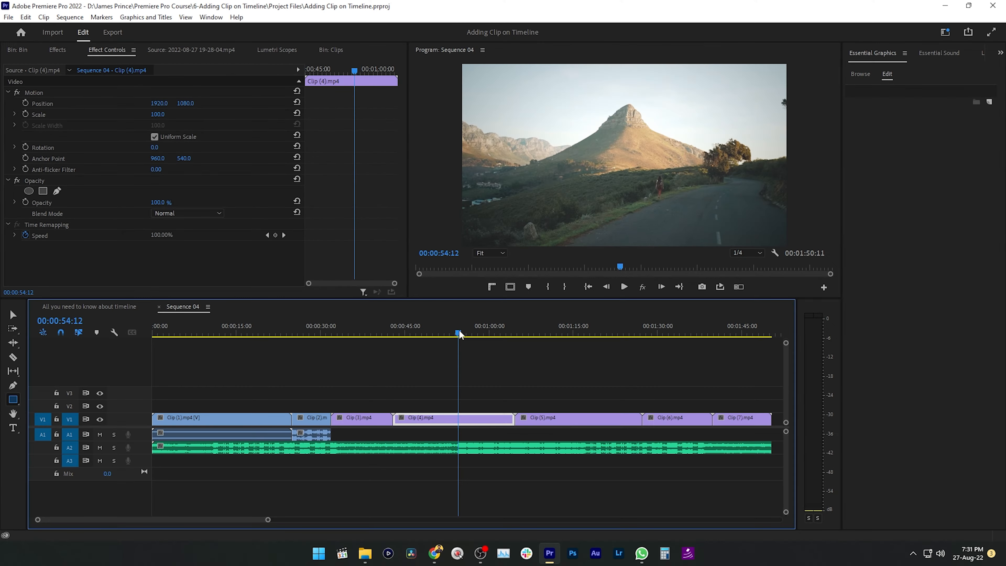
drag(460, 335, 510, 334)
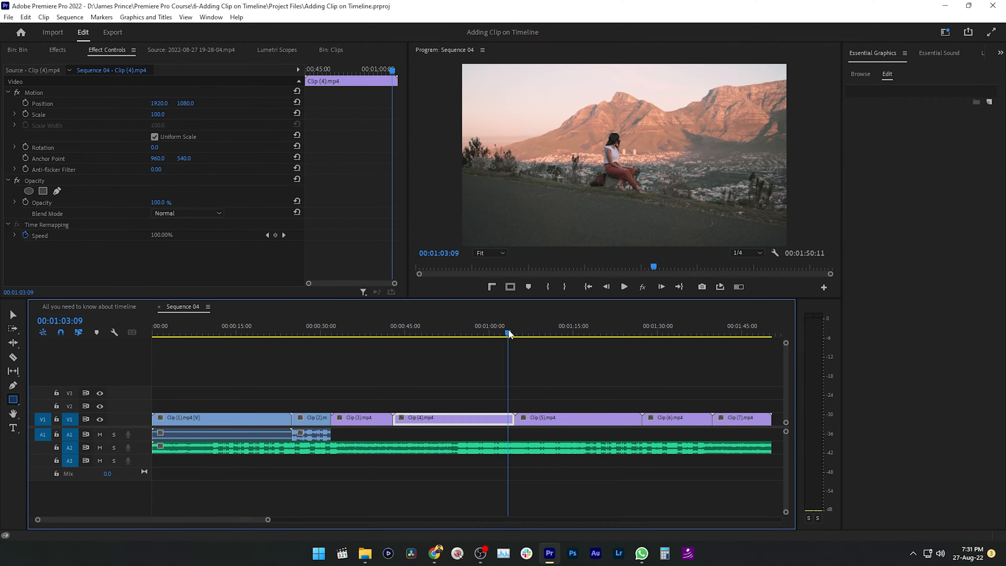
click(332, 333)
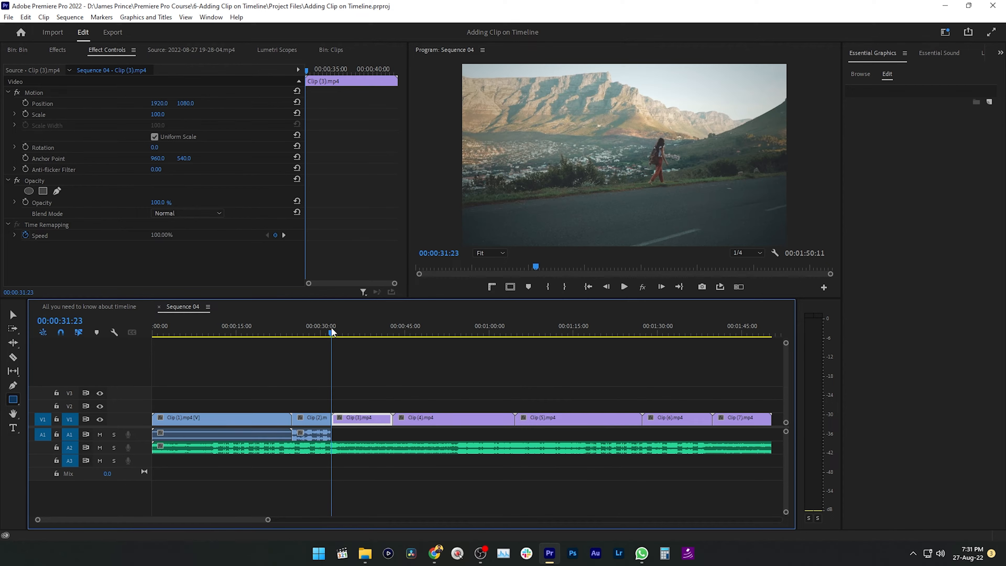
drag(282, 332, 332, 335)
Play the sequence from the start of Clip (3), pause it, and resume playback
key(space)
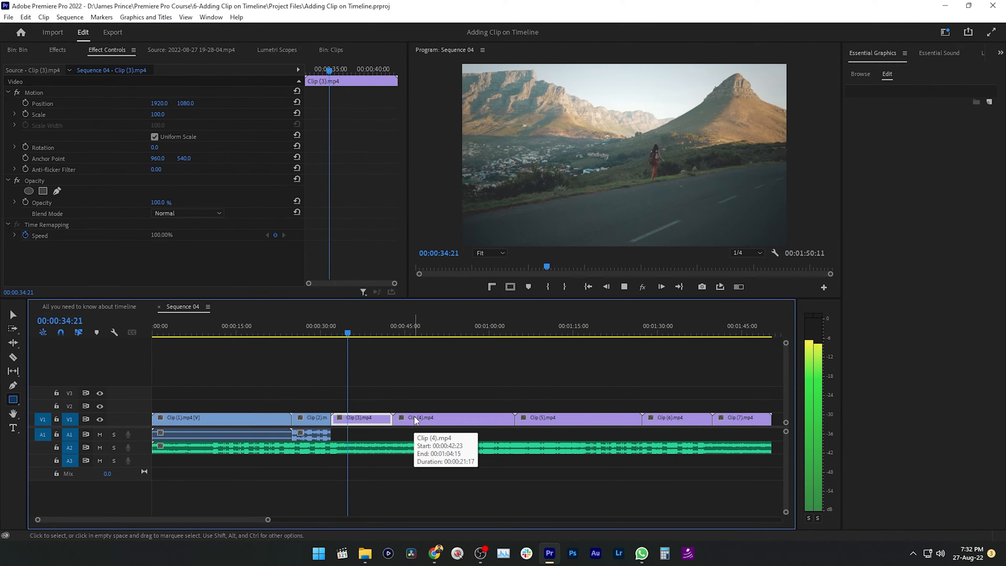
key(space)
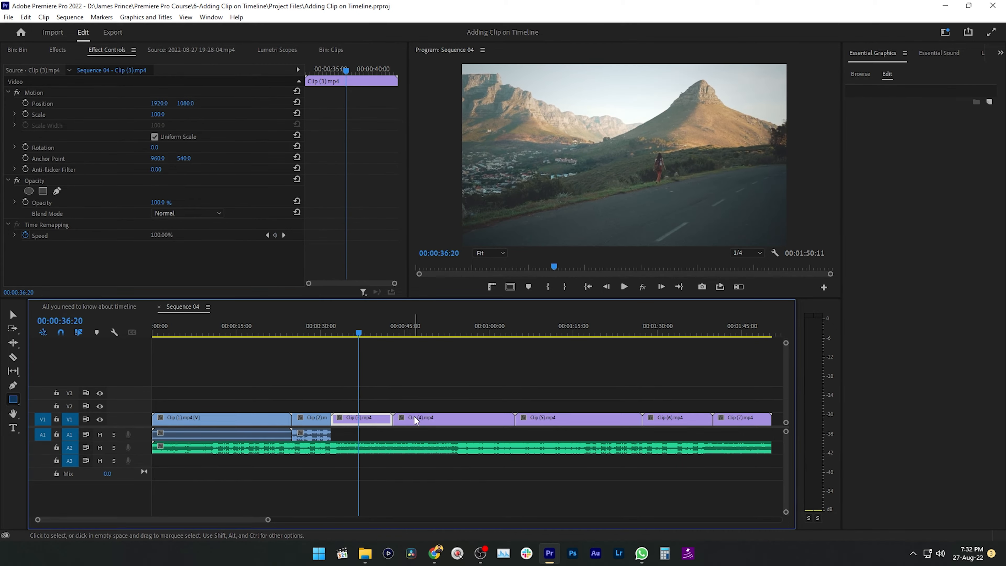
key(space)
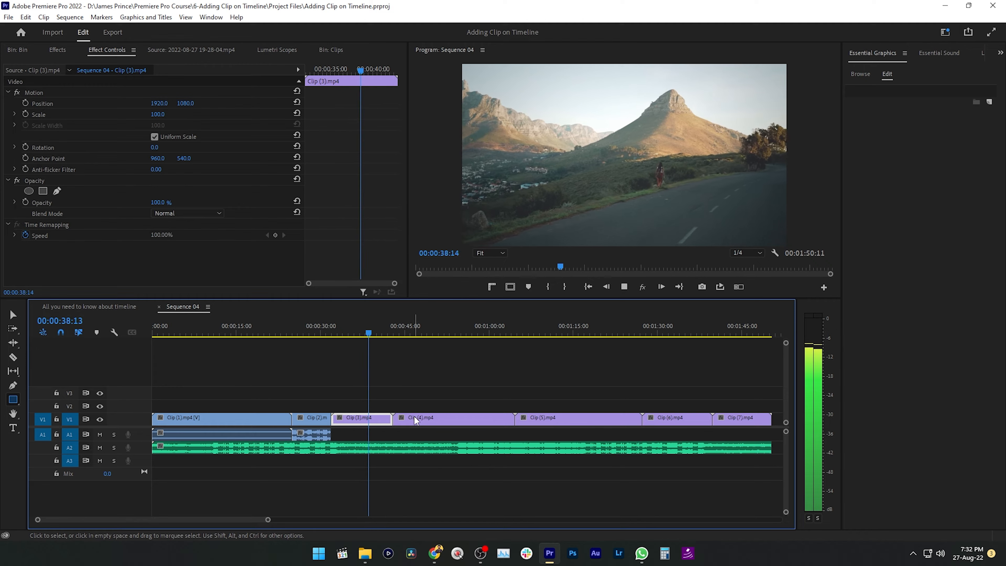
Speed up forward playback in successive increments and stop within Clip (4) at 00:01:02:09
key(l)
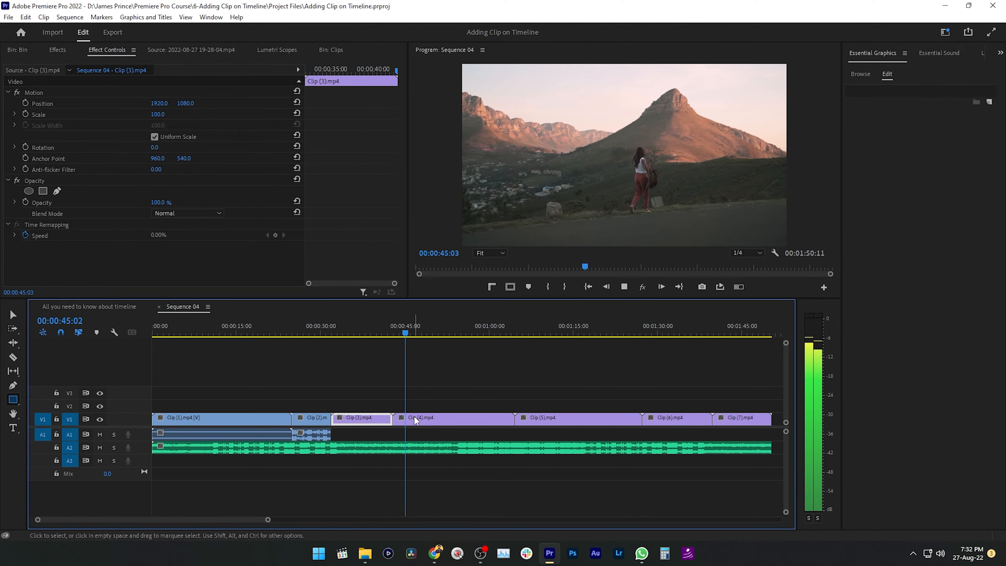
key(l)
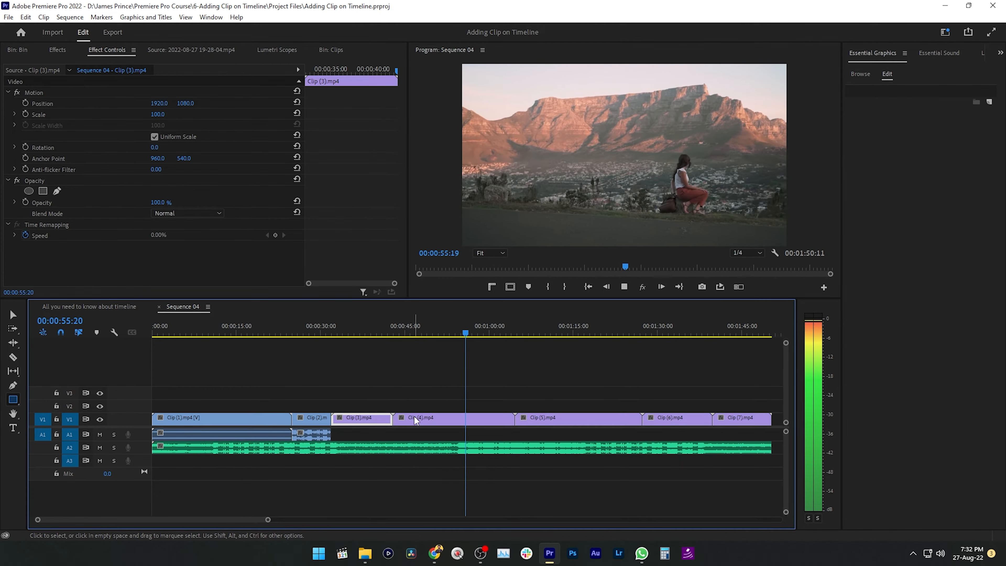
click(415, 419)
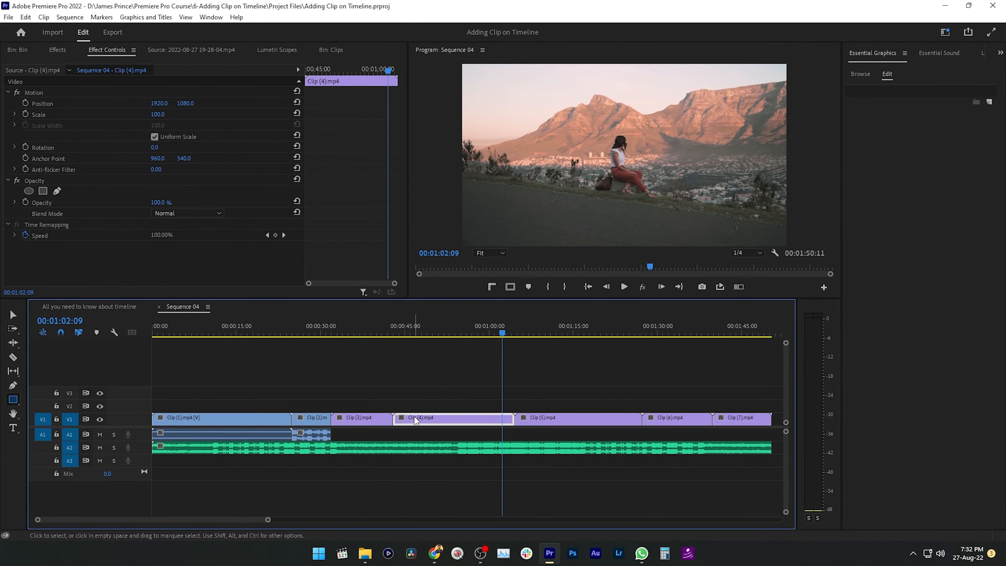
Play on from Clip (4) slightly faster than normal, stop within Clip (5) at 00:01:15:12, and play in reverse
key(space)
key(shift+l)
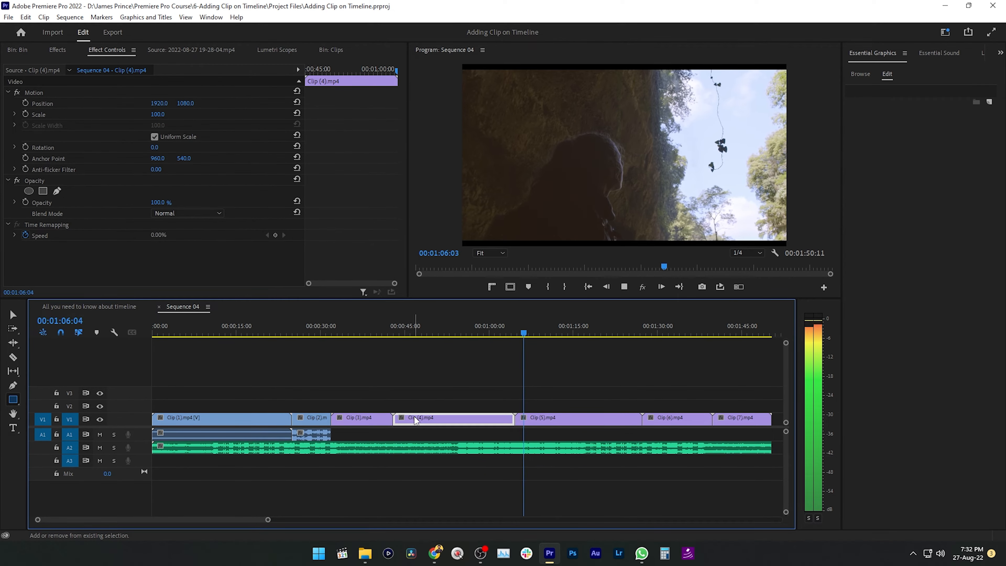
key(k)
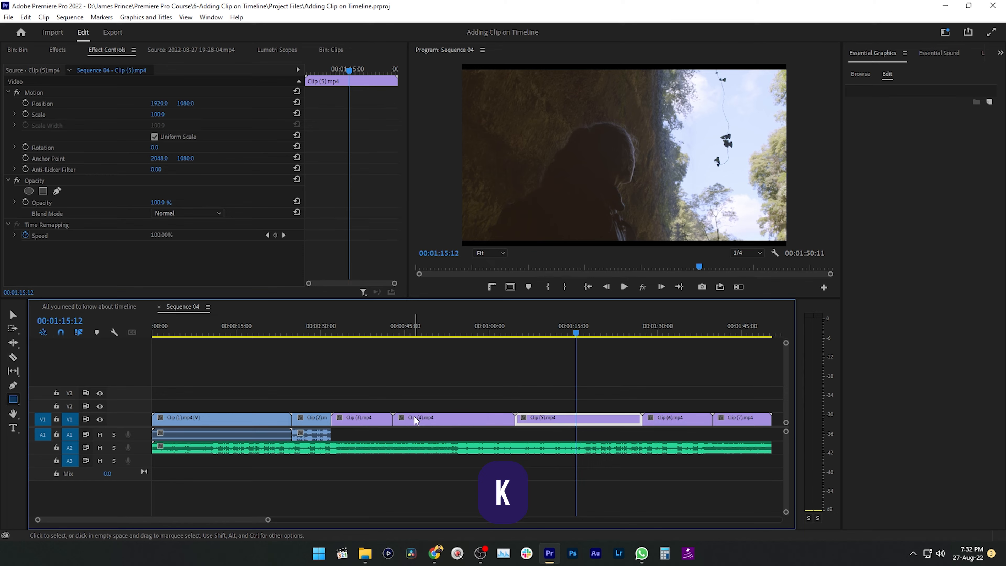
key(j)
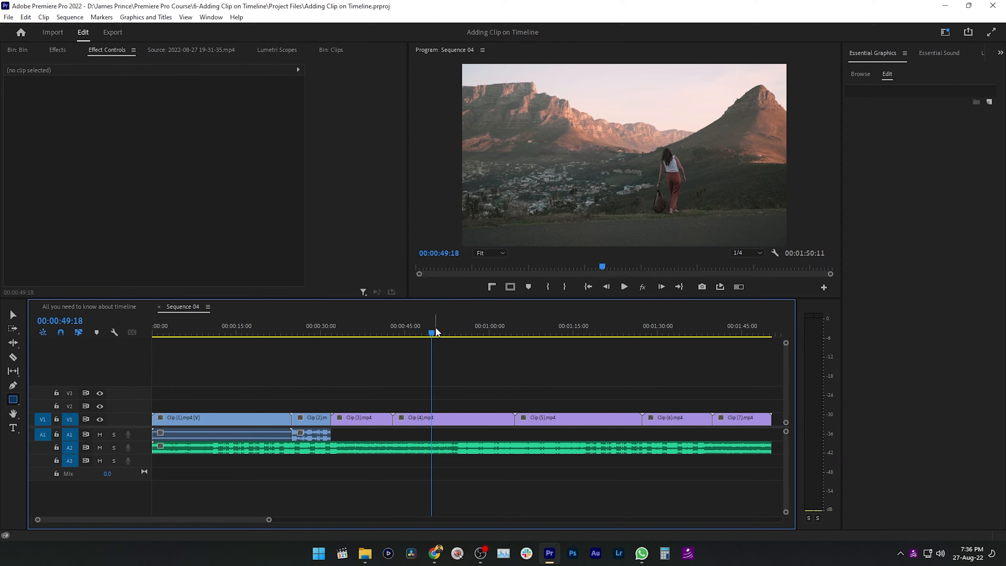
Scrub the playhead back and forth over Clips (4) and (5), toggling audio scrubbing between passes
drag(435, 329, 532, 341)
key(shift+s)
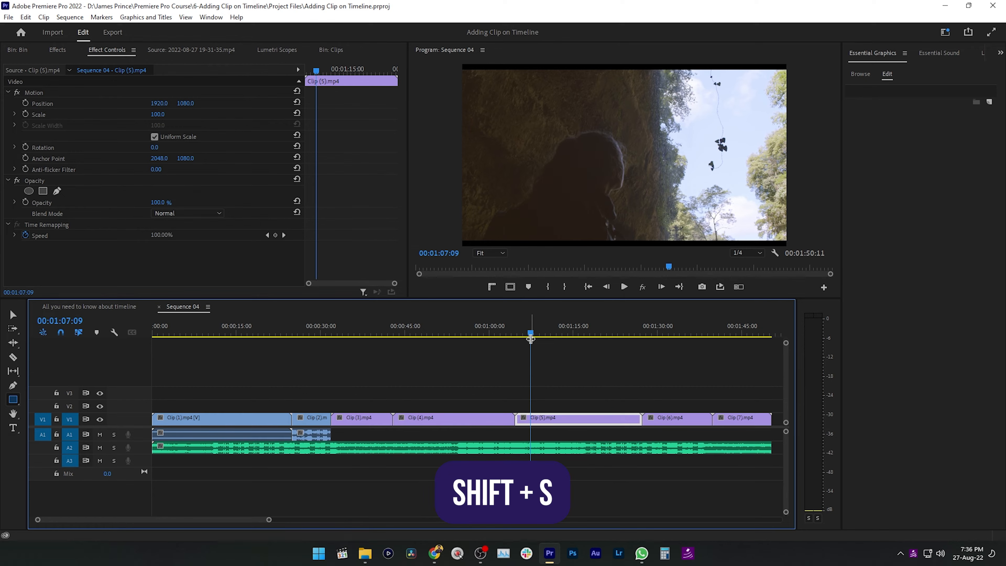
drag(533, 336, 454, 341)
key(shift+s)
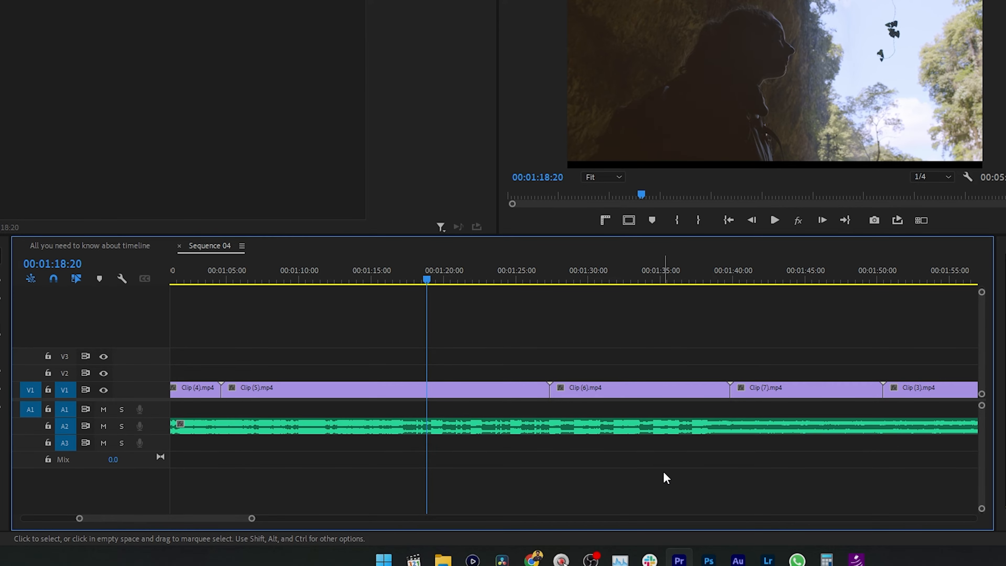
Adjust the timeline zoom level and fit the entire sequence in the timeline view
key(backslash)
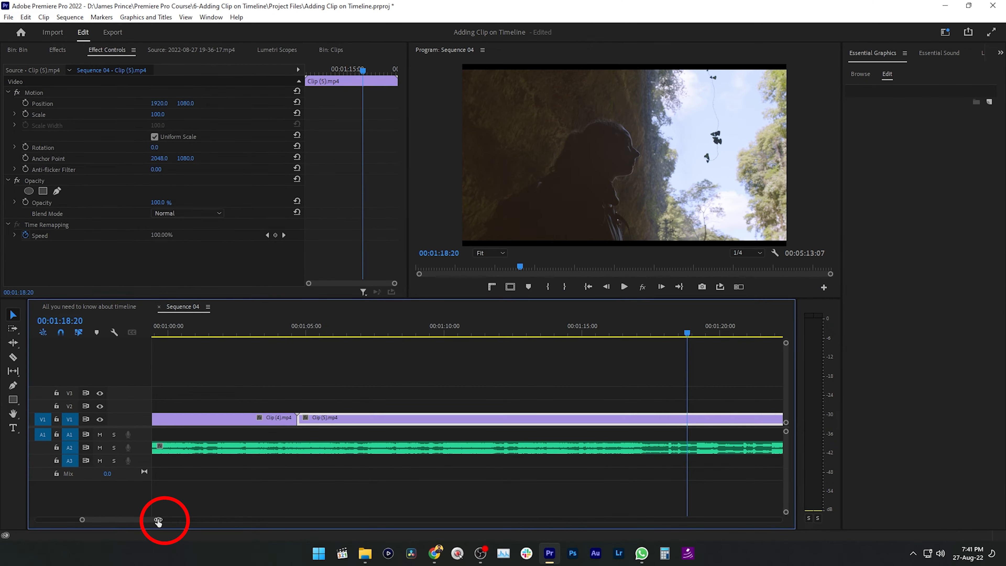
drag(158, 522, 210, 521)
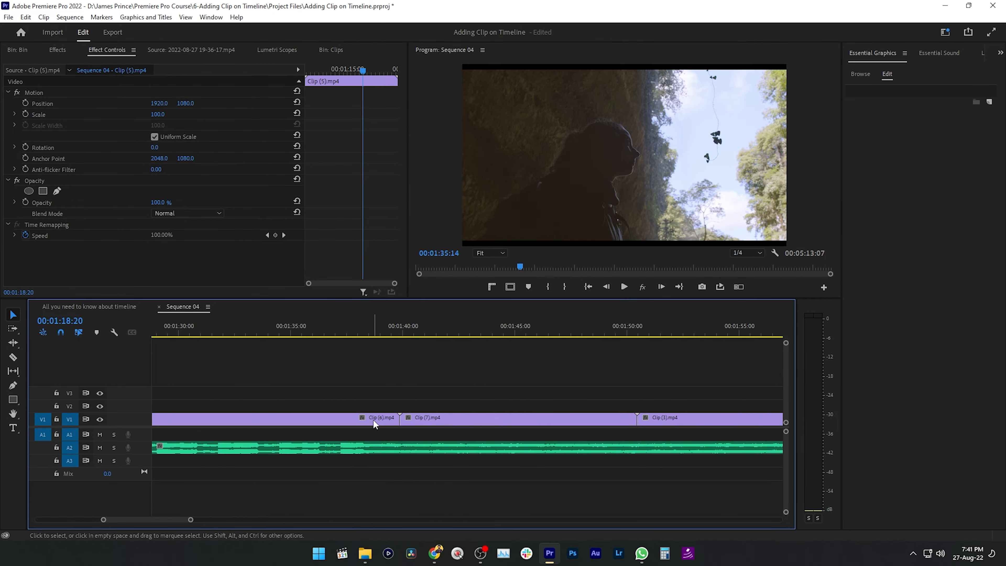
key(backslash)
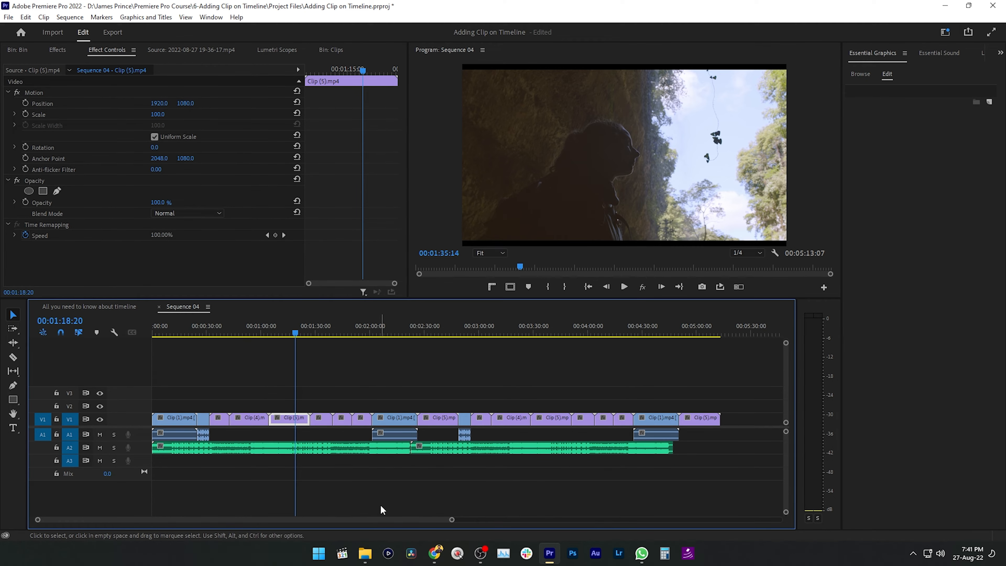
Travel forward and backward along the timeline to view the sequence's clips
scroll(247, 406, up, 6)
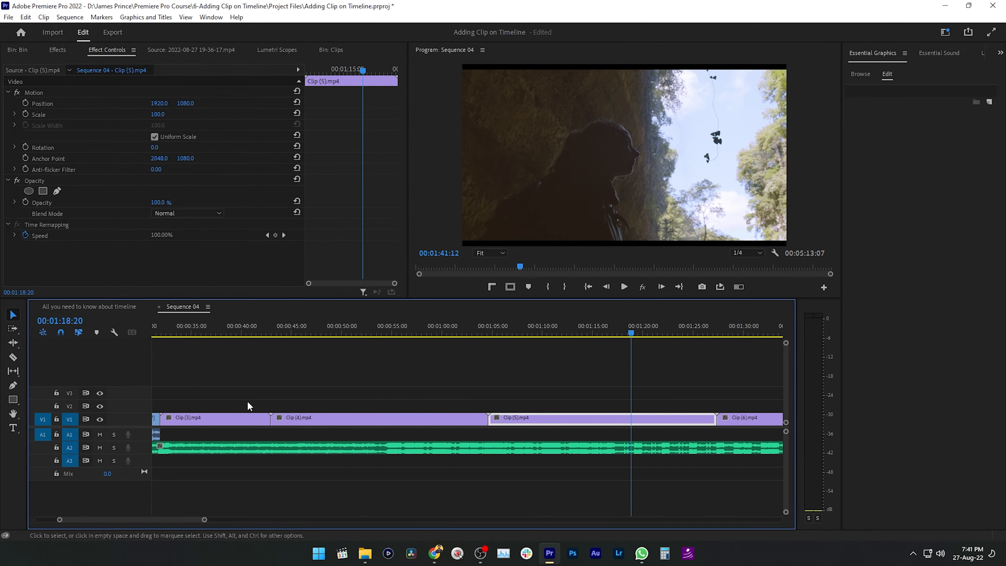
scroll(246, 406, down, 8)
scroll(248, 405, up, 5)
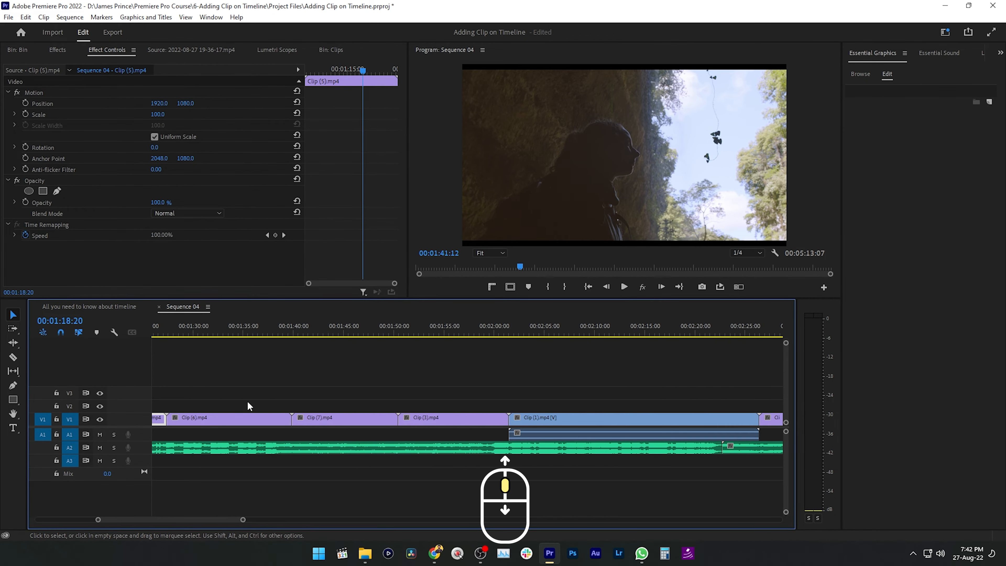
scroll(247, 399, up, 4)
Deselect all clips and zoom the timeline in and out around the clips on track V1
click(409, 390)
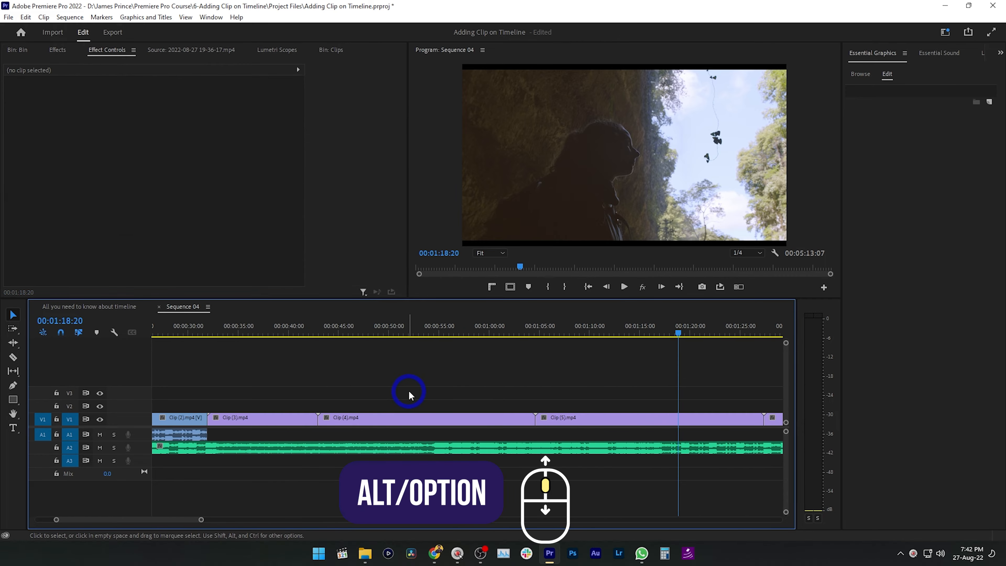
scroll(410, 389, up, 4)
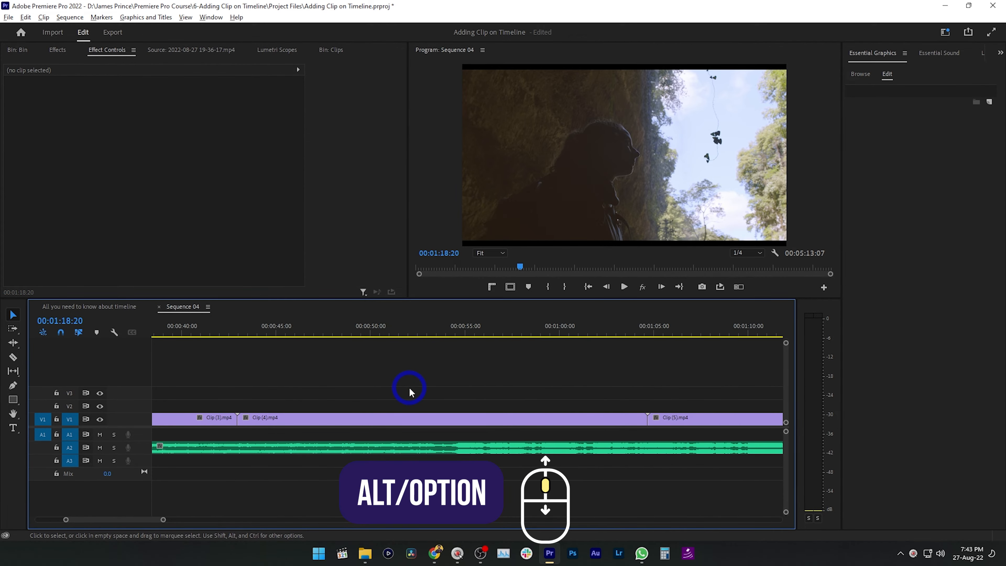
scroll(410, 388, down, 8)
scroll(410, 388, up, 5)
scroll(408, 386, down, 5)
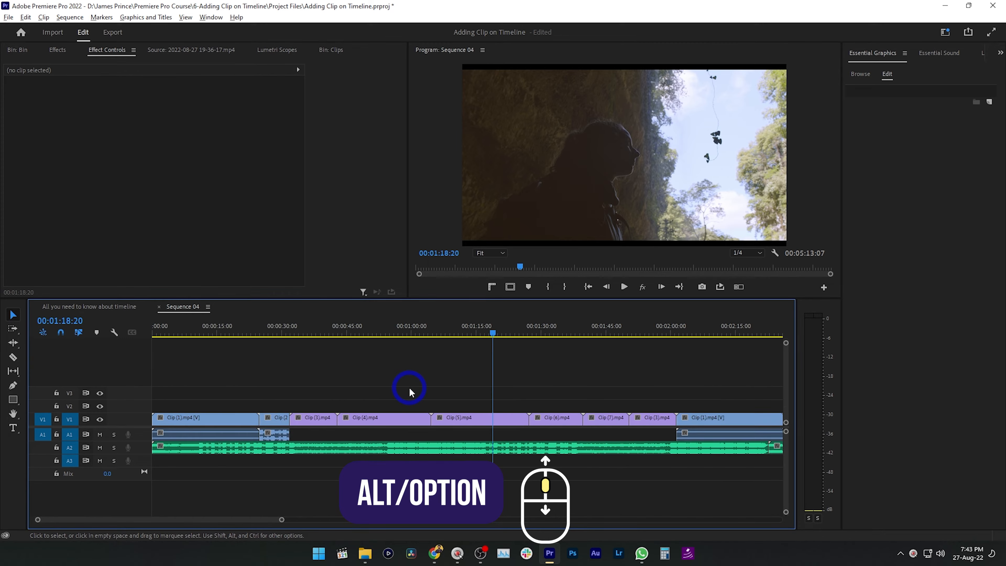
scroll(408, 387, up, 4)
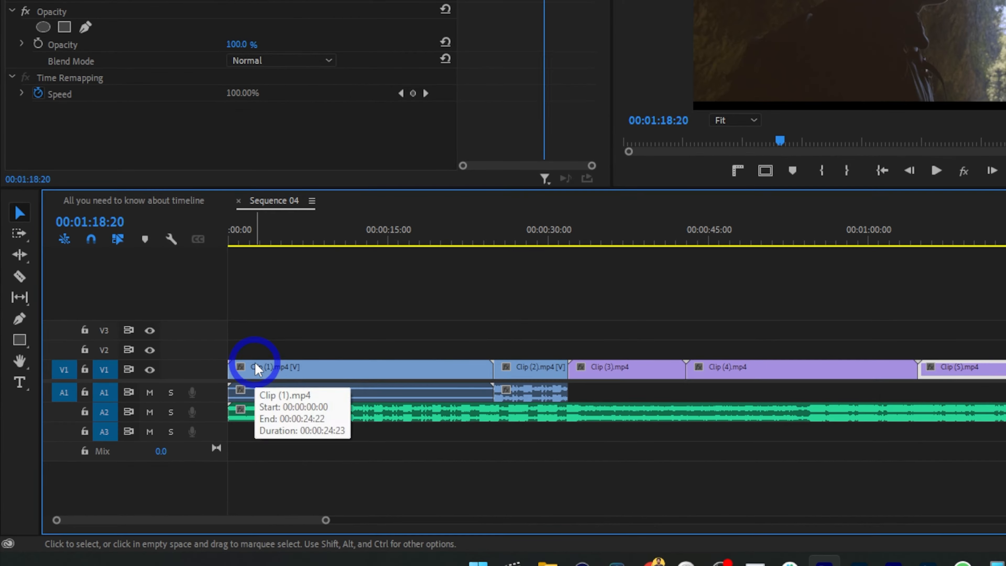
Select only the video portion of the linked Clip (1), and instead only its audio portion
click(256, 364)
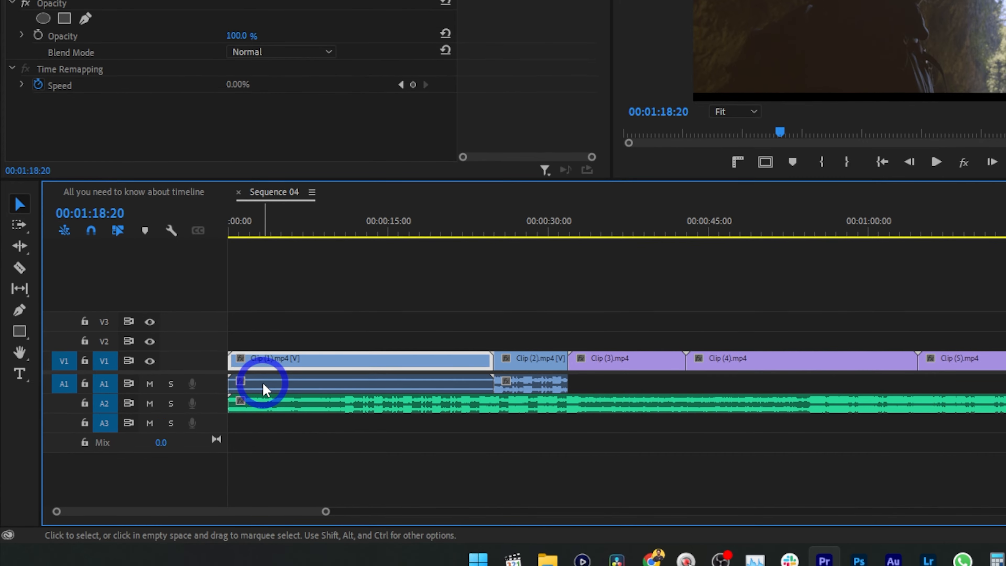
click(263, 381)
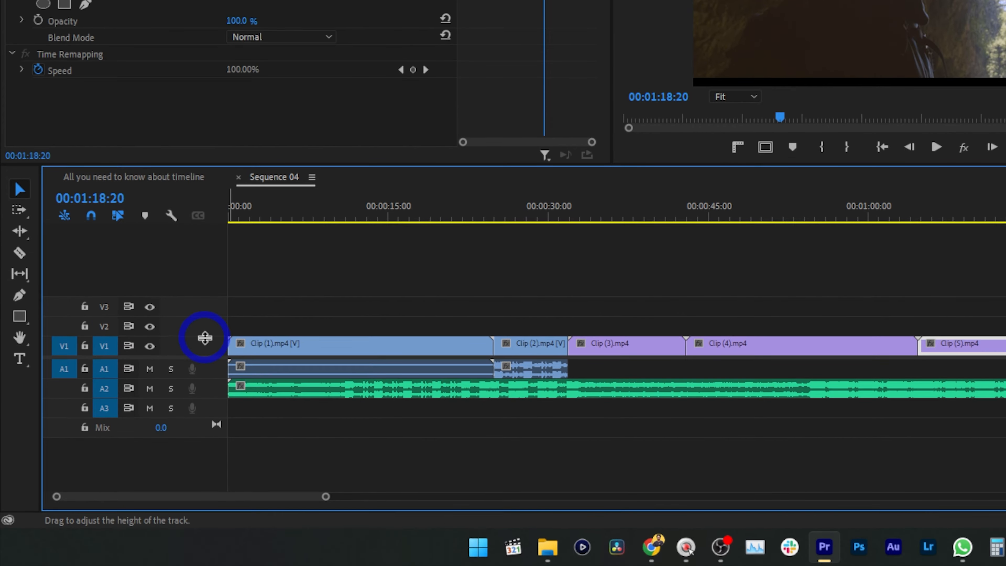
Expand the height of video track V1 and collapse it back to its minimized height
drag(206, 338, 209, 303)
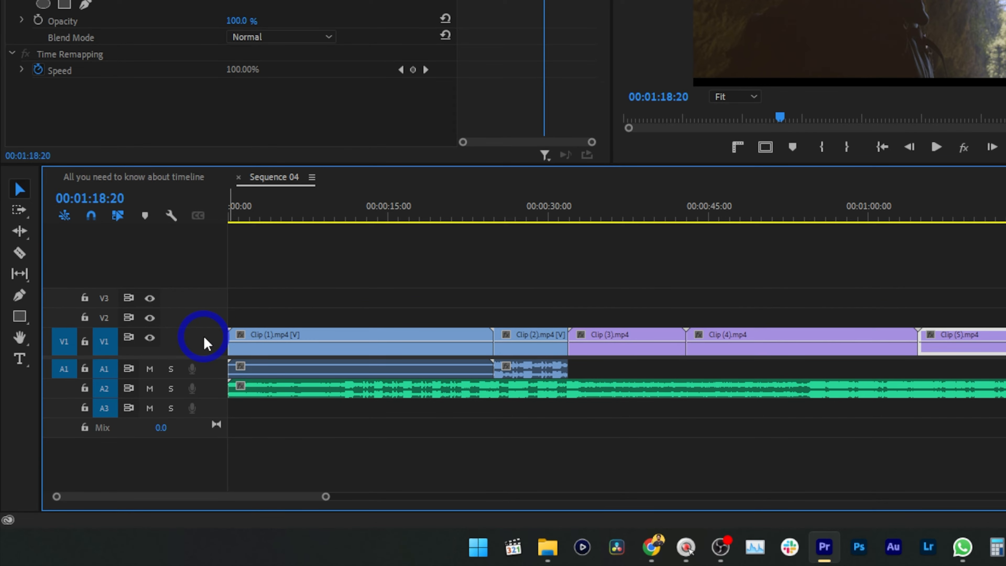
double_click(204, 337)
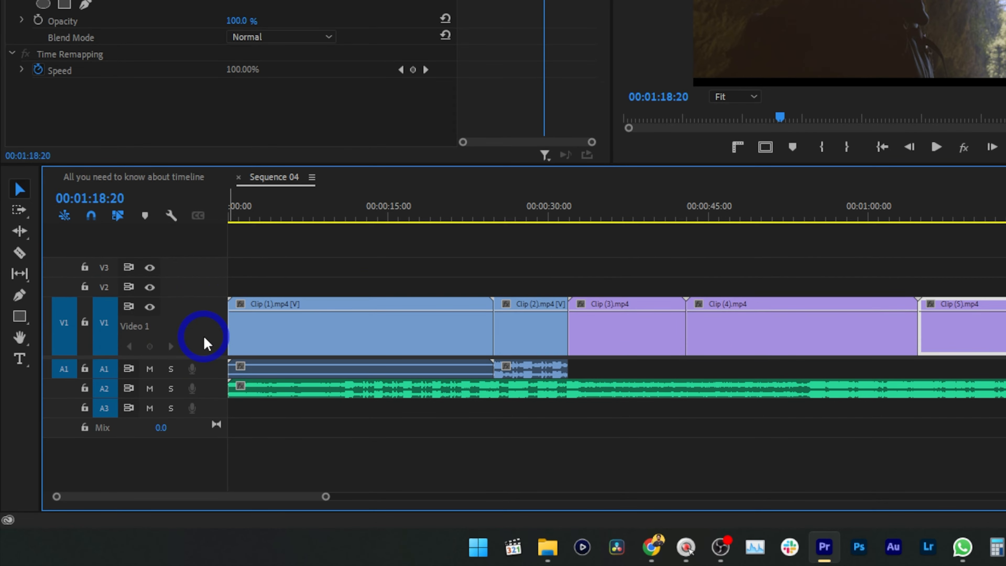
double_click(204, 337)
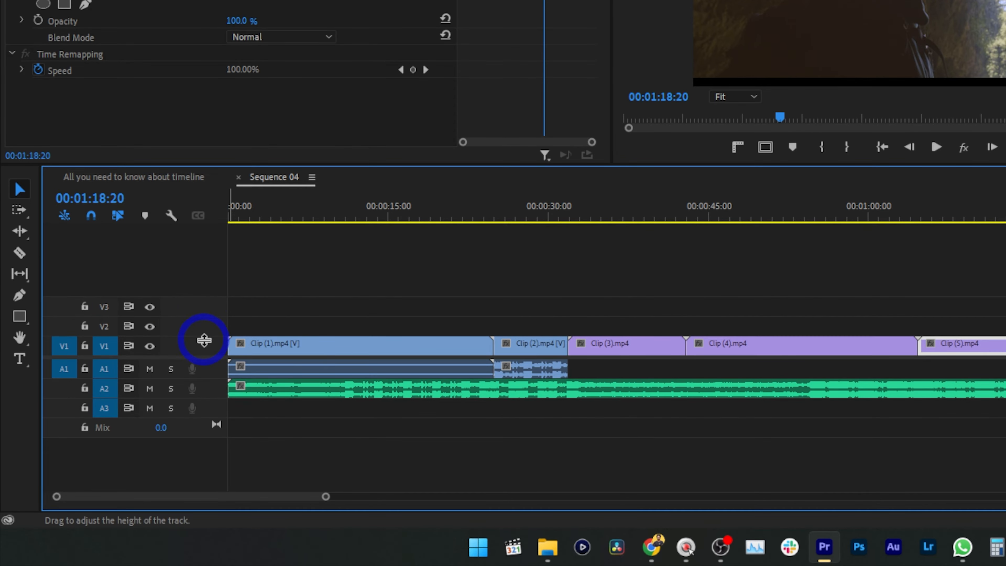
Expand the height of audio track A2 so its waveform is displayed large
double_click(206, 388)
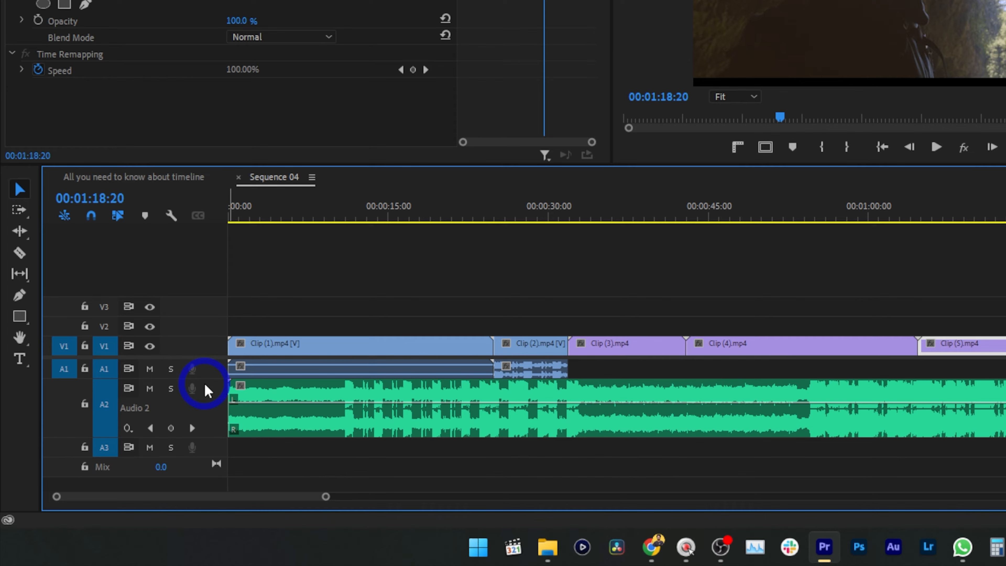
double_click(207, 391)
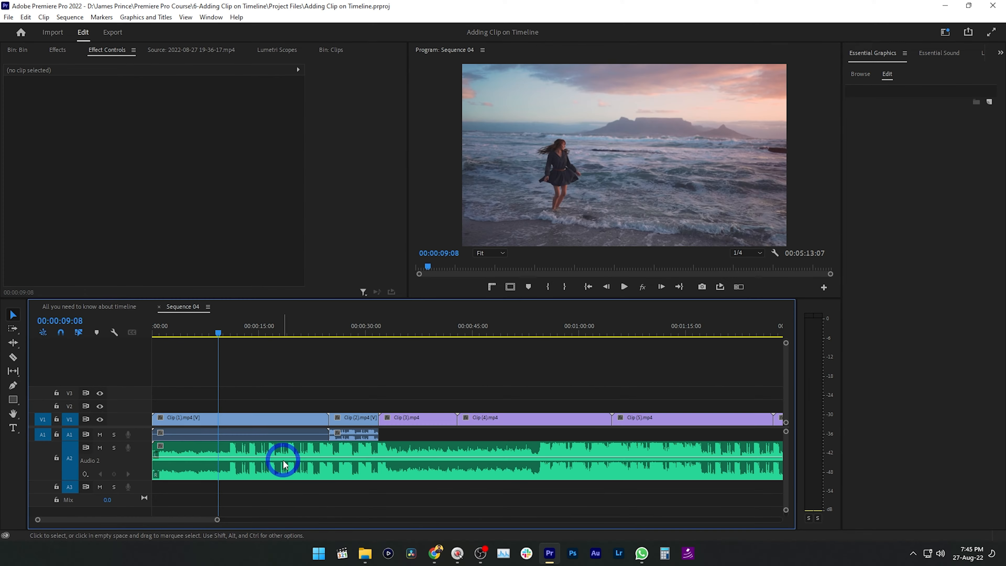
Select Clip (1) together with its linked audio and move the playhead to 00:00:12:07
drag(325, 223, 358, 228)
drag(240, 342, 239, 341)
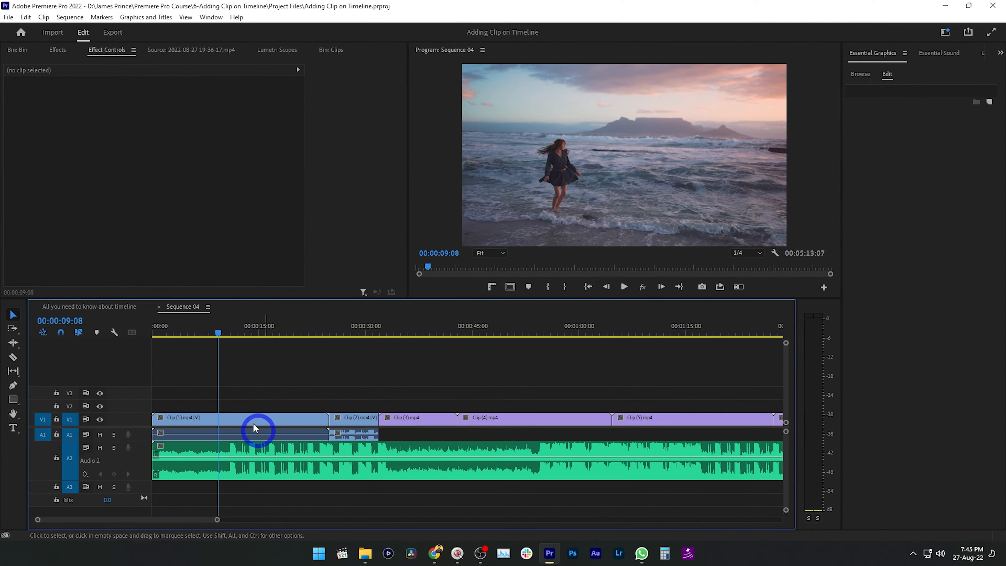
click(258, 427)
drag(221, 333, 239, 337)
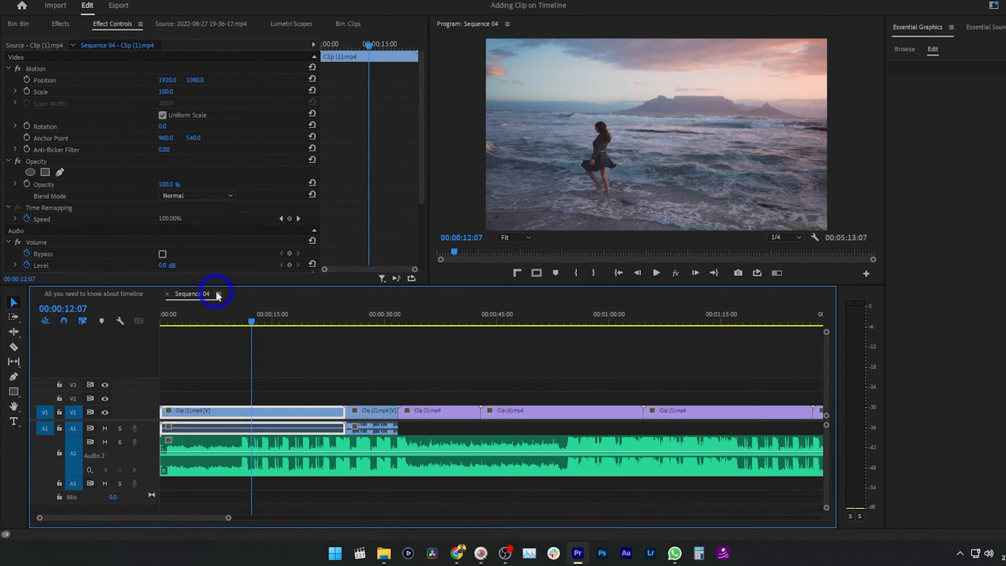
Toggle the Rectified Audio Waveforms display option for the Sequence 04 timeline
click(208, 307)
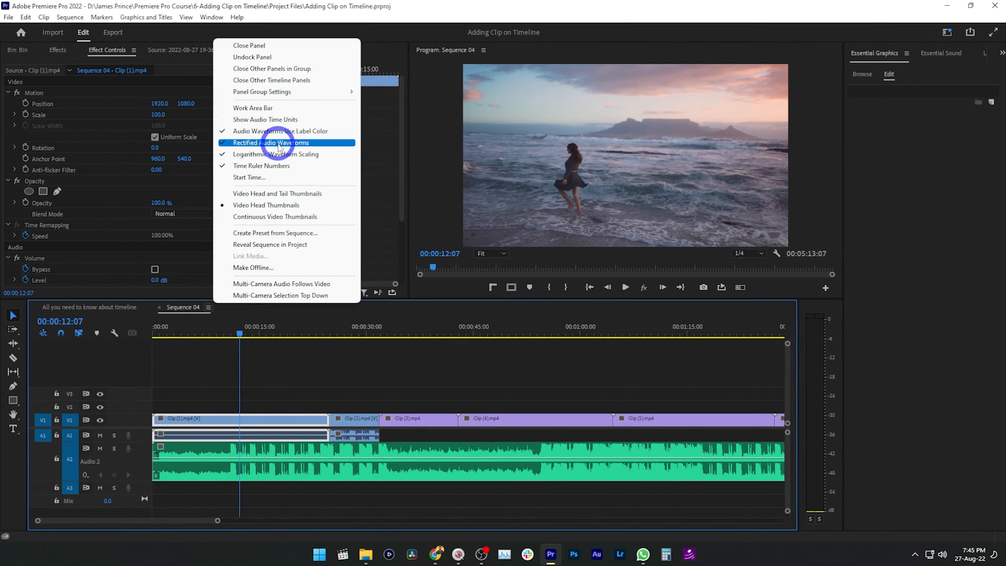
click(278, 144)
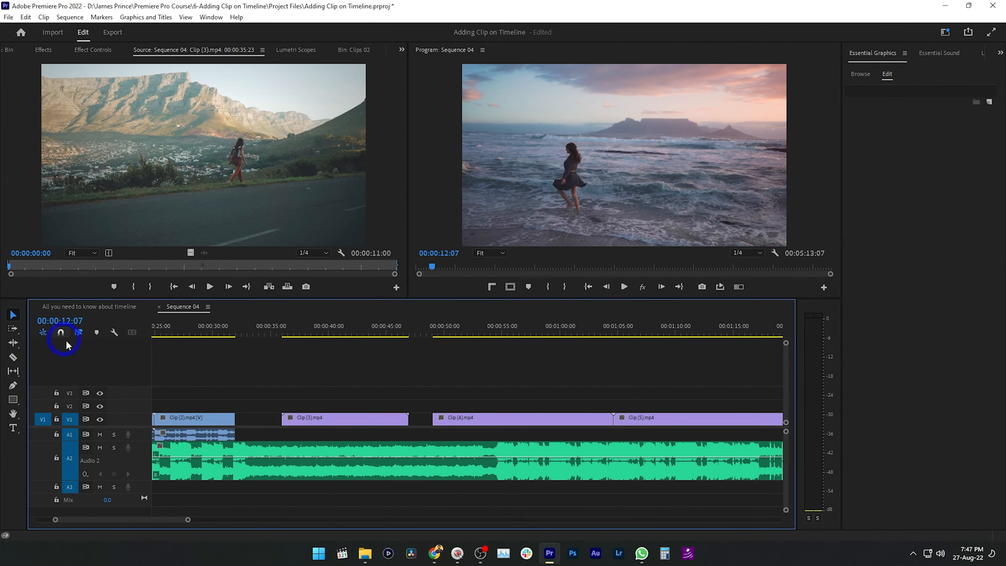
Move Clips (3), (4) and (5) on track V1 earlier so each one snaps against the end of the preceding clip
drag(350, 419, 315, 423)
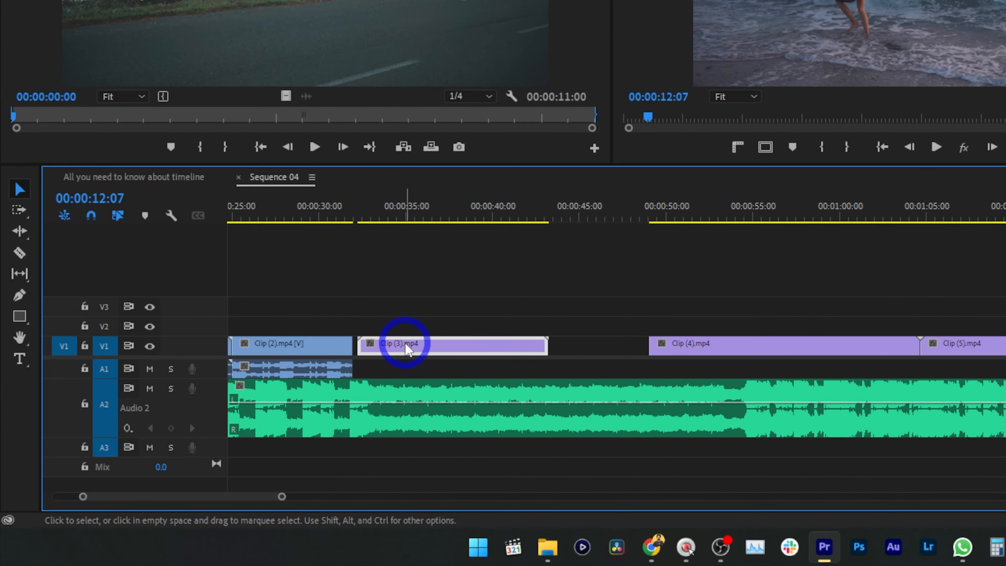
drag(406, 344, 399, 344)
drag(678, 343, 568, 343)
drag(952, 347, 838, 349)
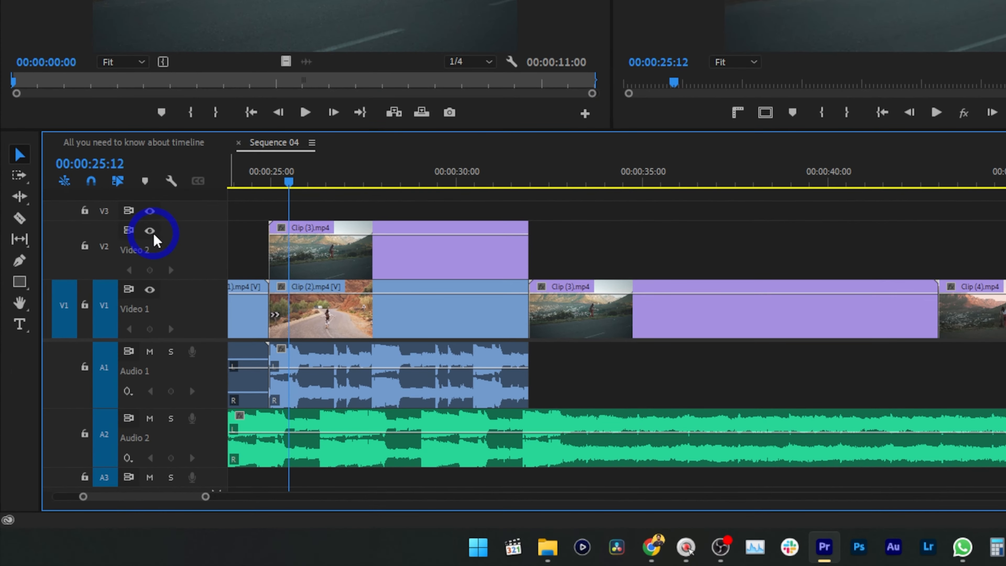
Turn off the track output of video tracks V2 and V1
click(100, 342)
click(100, 382)
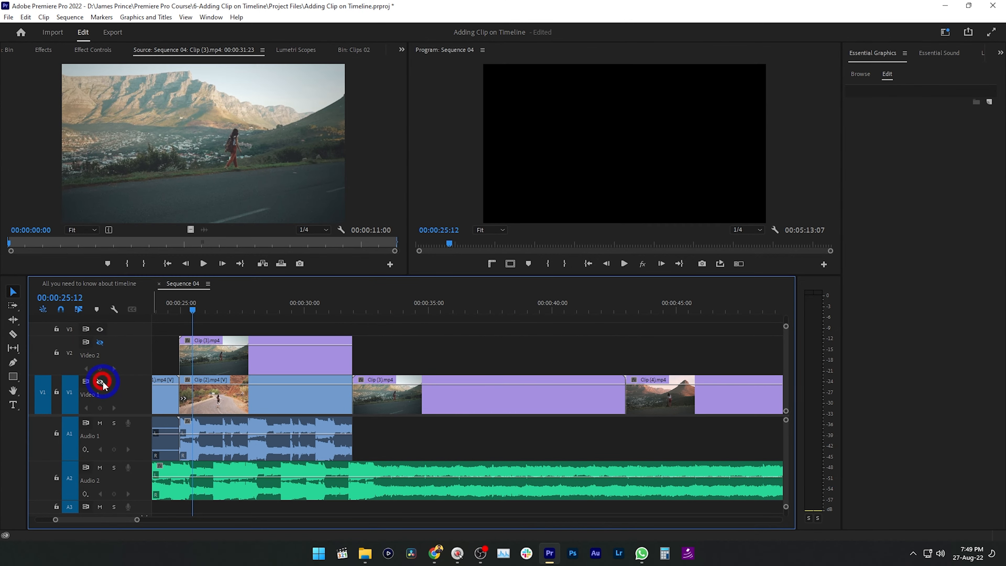
Turn the track output of V1 and V2 back on and move the playhead to 00:00:36:02
click(102, 382)
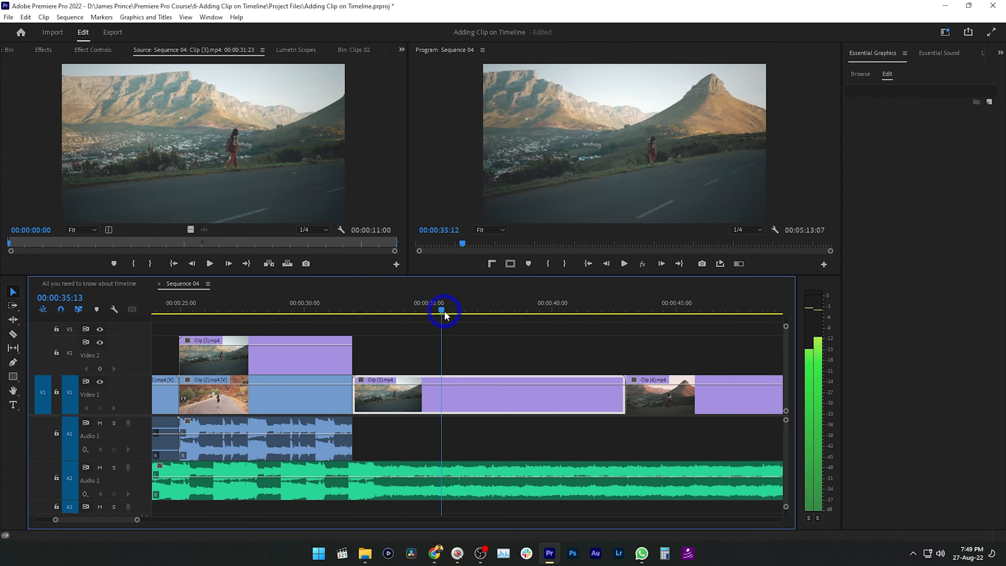
drag(444, 311, 455, 312)
Toggle the selected Clip (3) on track V1 between disabled and enabled
key(shift+e)
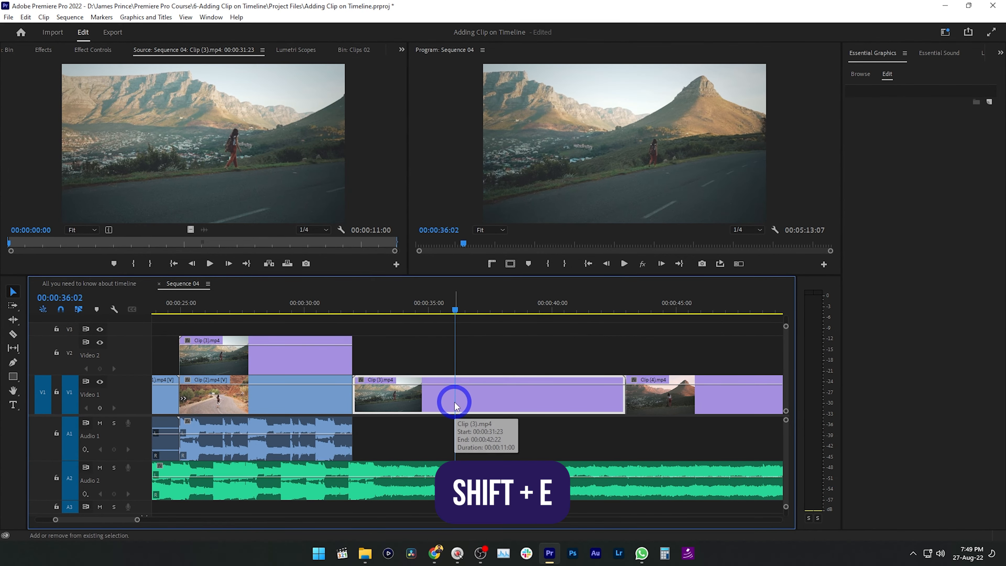
key(shift+e)
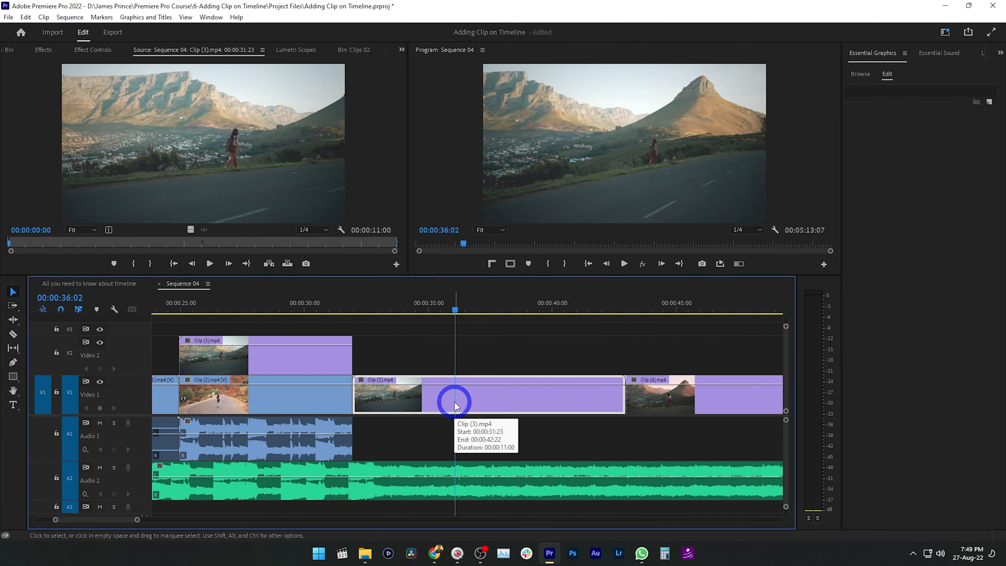
key(shift+e)
key(shift+e)
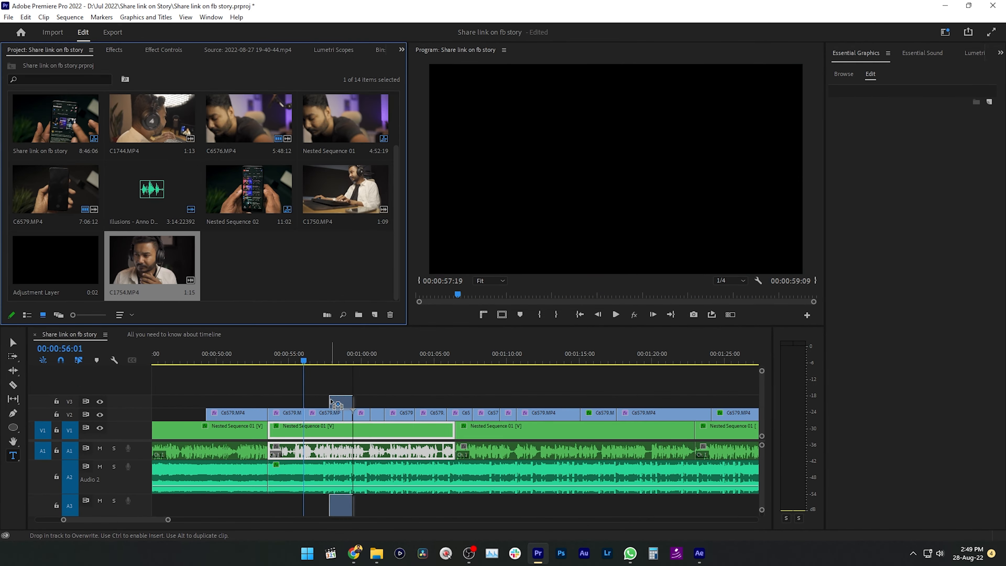
Lock tracks V2, V1 and A1 in the Share link on fb story sequence
drag(341, 424, 279, 281)
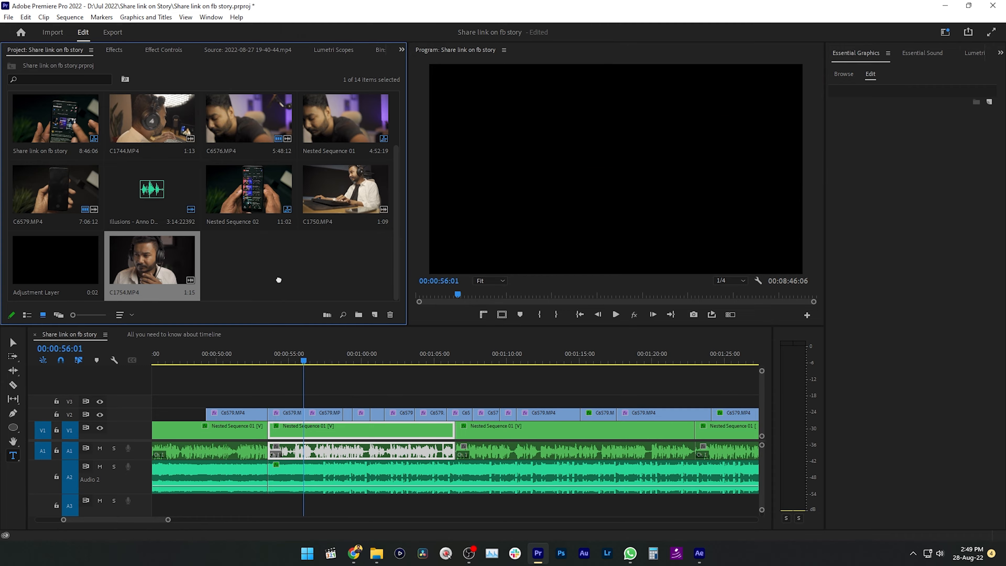
click(72, 342)
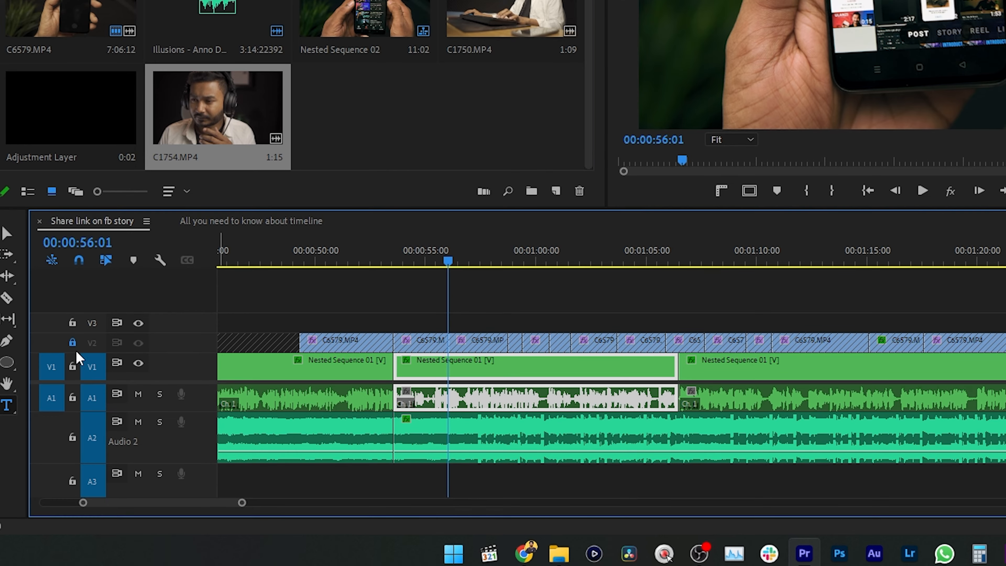
click(72, 366)
click(72, 397)
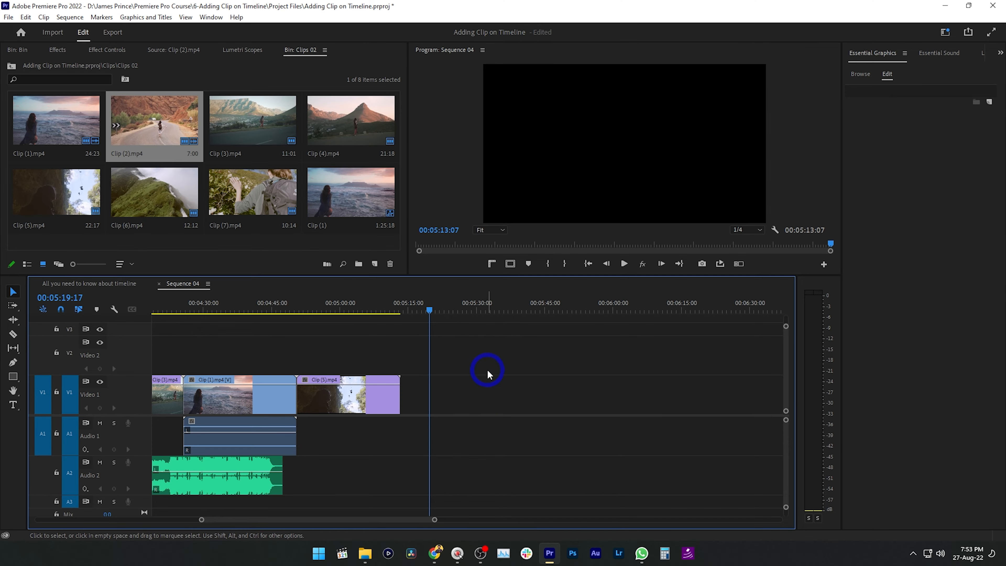
Try placing Clip (2) after the last clip in Sequence 04, with A1 source patching on and off, undoing each placement
drag(159, 142, 444, 401)
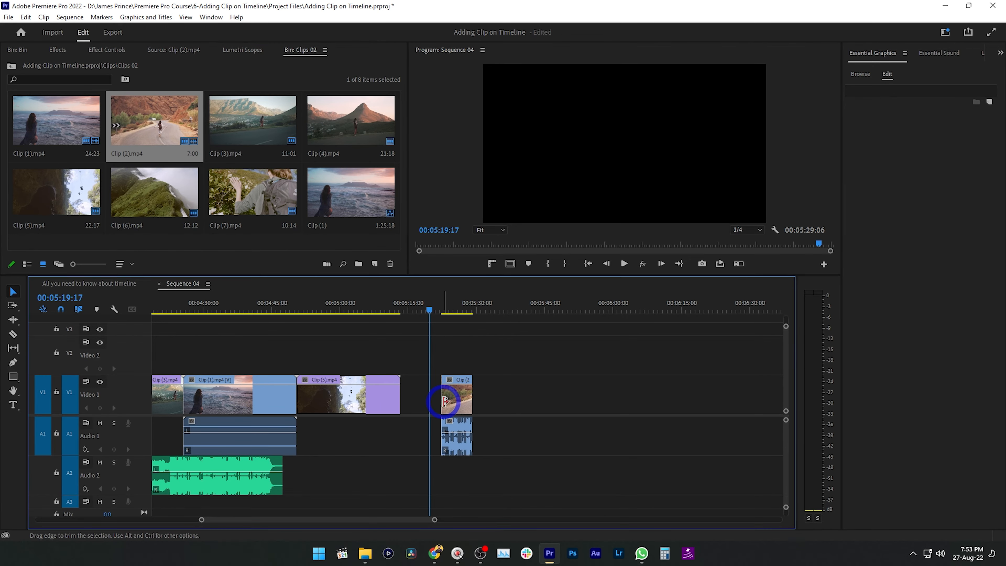
key(ctrl+z)
drag(163, 115, 432, 401)
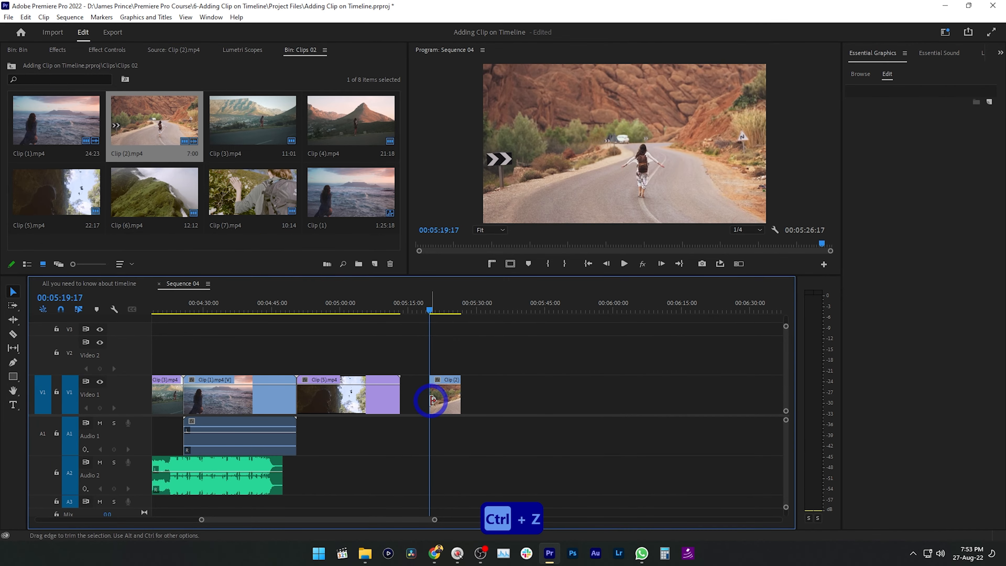
key(ctrl+z)
drag(169, 107, 434, 437)
key(ctrl+z)
Re-enable A1 source patching and place Clip (2) with its audio on V1 and A1 at the playhead, 00:05:19:17
click(43, 434)
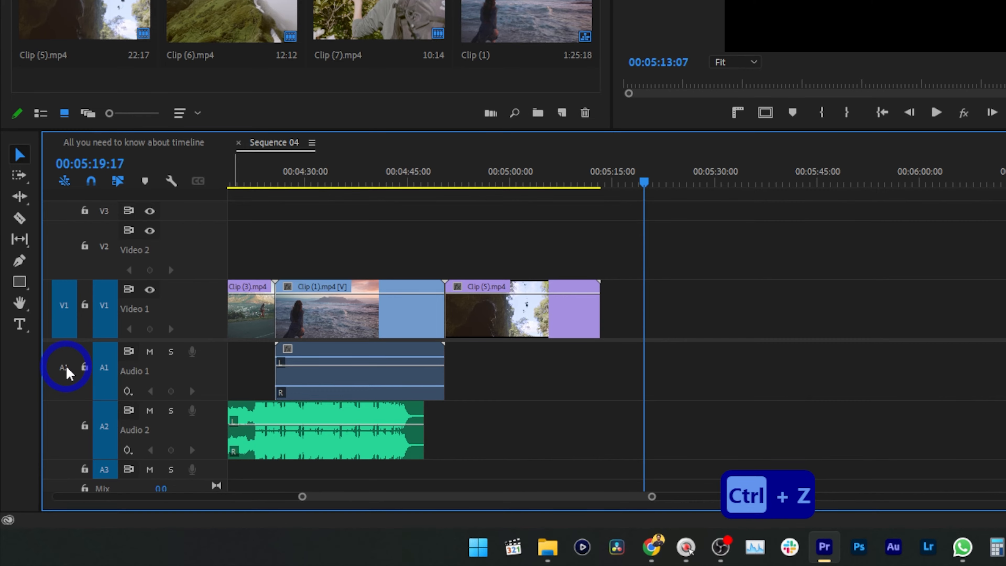
click(67, 368)
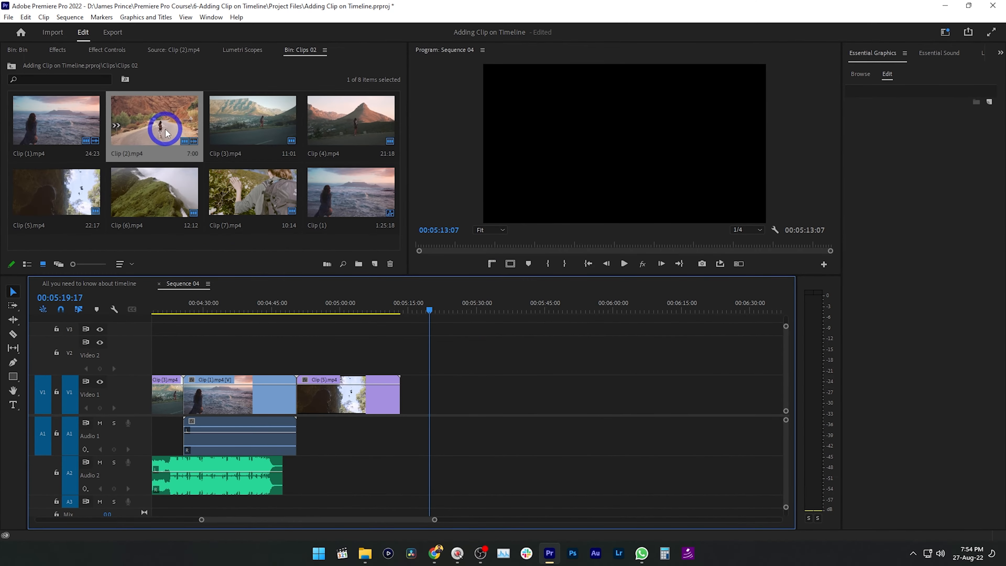
drag(180, 144, 438, 432)
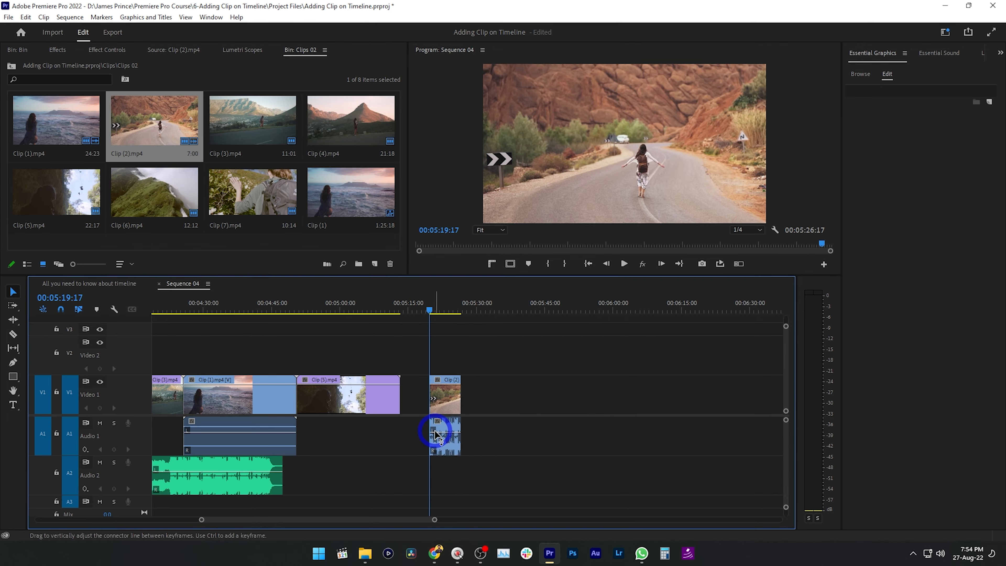
Disable A1 source patching and place only the video of Clip (2) on V1, a short gap after the previous copy
click(36, 432)
drag(162, 125, 468, 410)
Enable A1 and disable V1 source patching, and place only the audio of Clip (2) on A1 from the last video clip's end
click(42, 433)
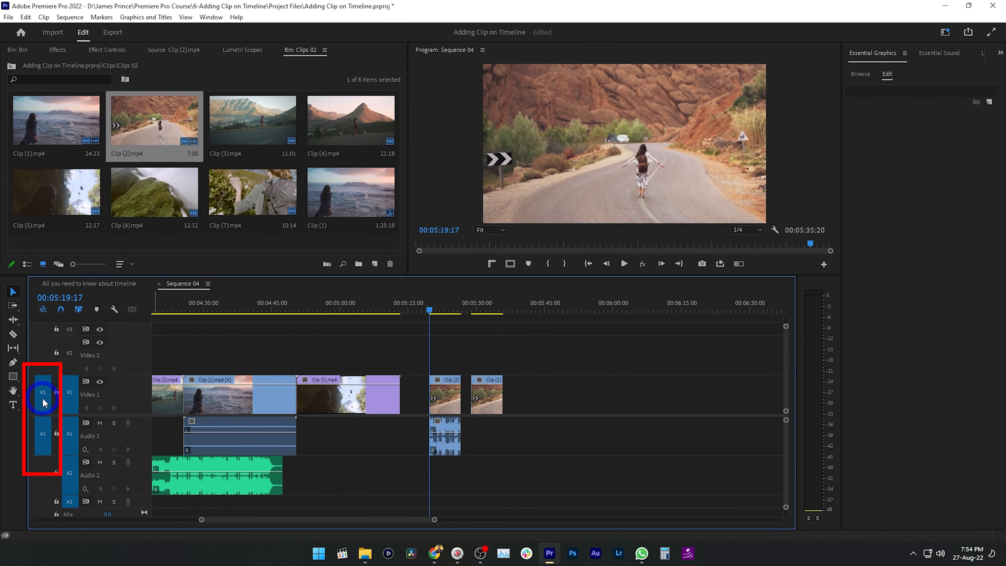
click(42, 392)
drag(196, 163, 501, 438)
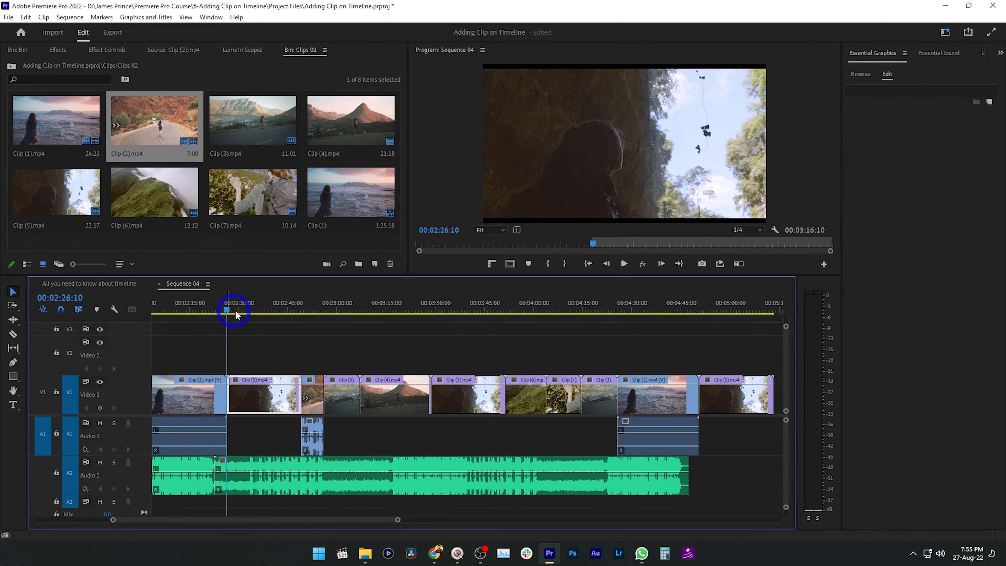
Mark an In-to-Out range ending at 00:04:04:01 in Sequence 04 and clear both points
drag(236, 315, 548, 312)
key(i)
key(o)
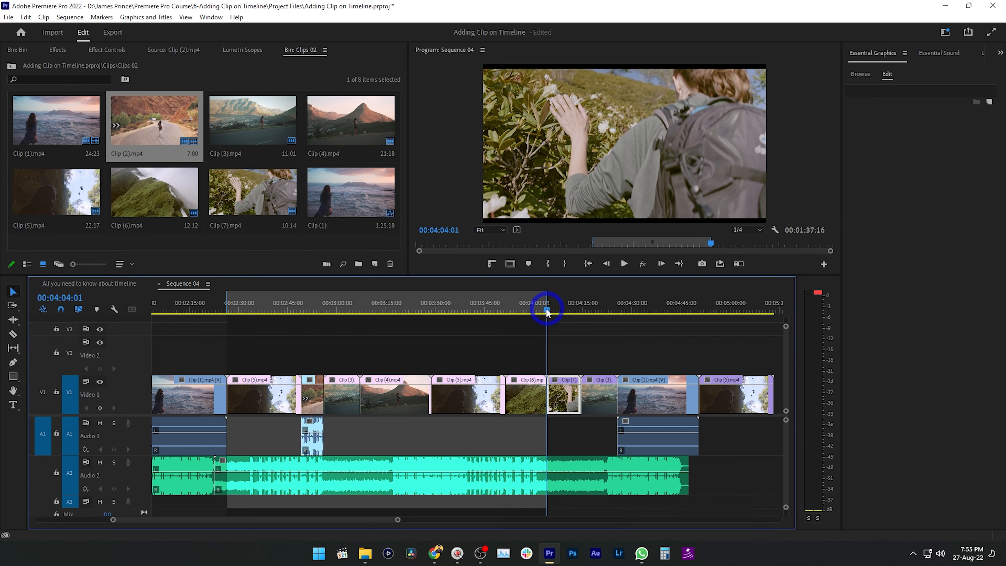
right_click(424, 310)
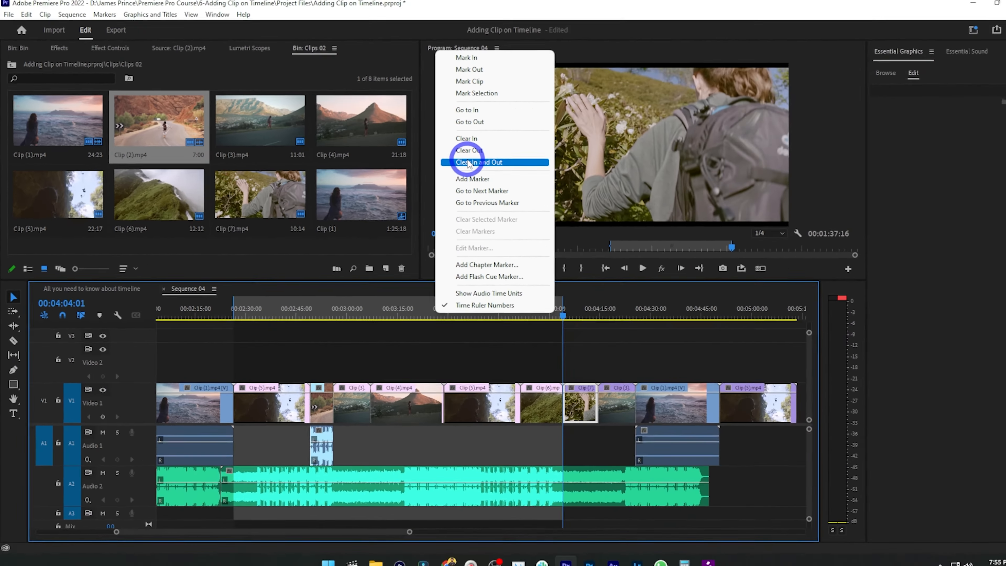
click(480, 158)
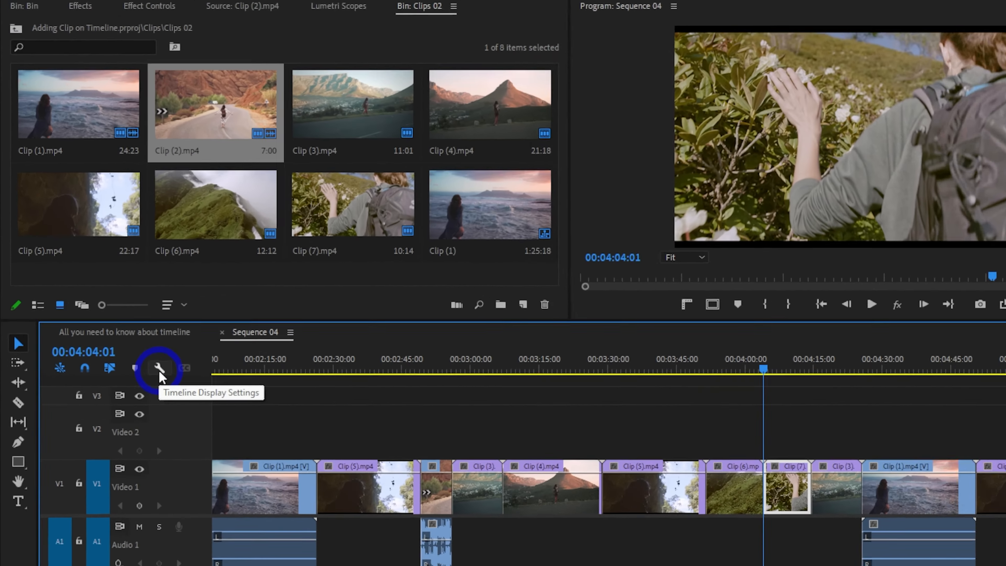
Open the timeline display settings for Sequence 04
click(114, 309)
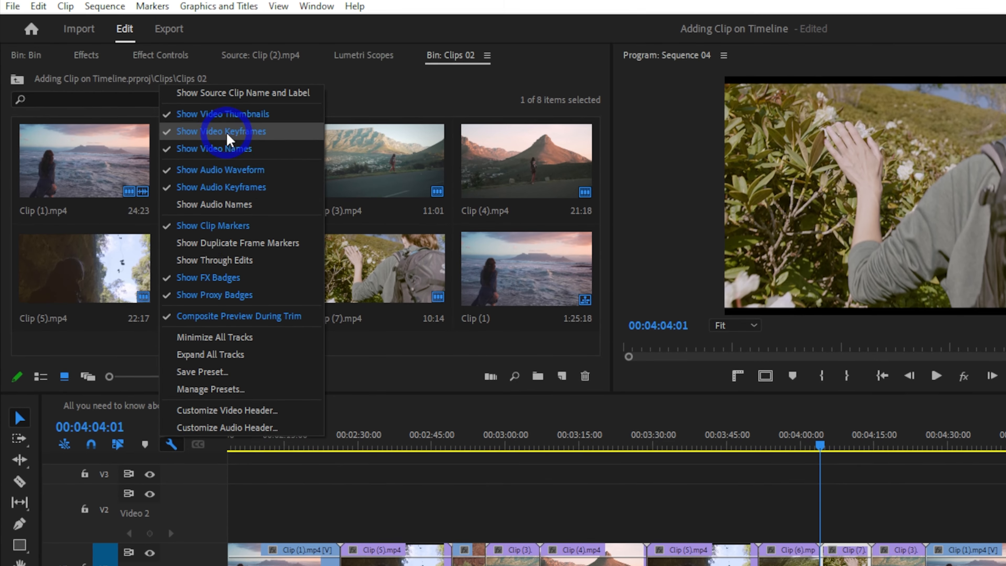